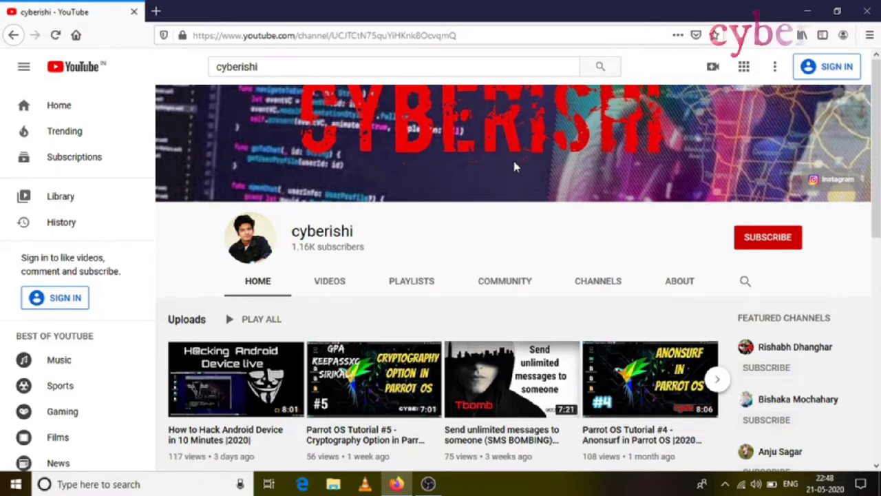
# Switch to File Explorer, check the ESD-ISO (F:) drive under This PC, refresh the view and close the window.
pyautogui.scroll(-2, 253, 342)
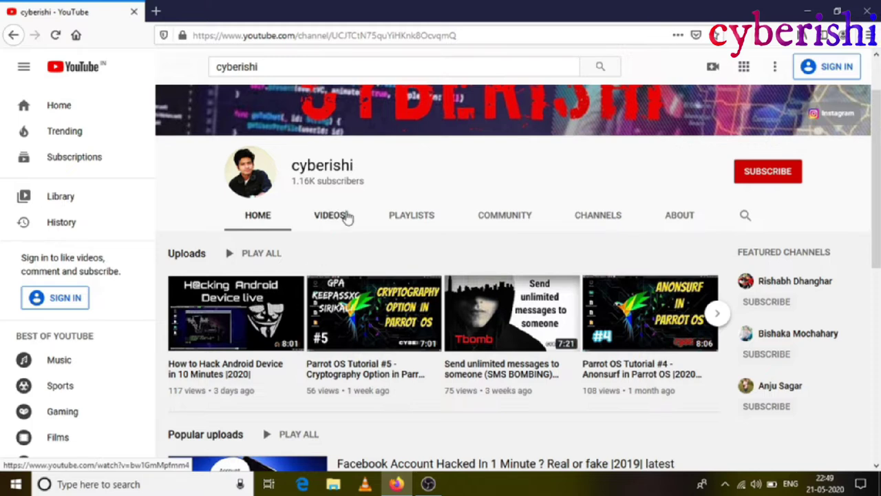
pyautogui.hotkey('alt', 'Tab')
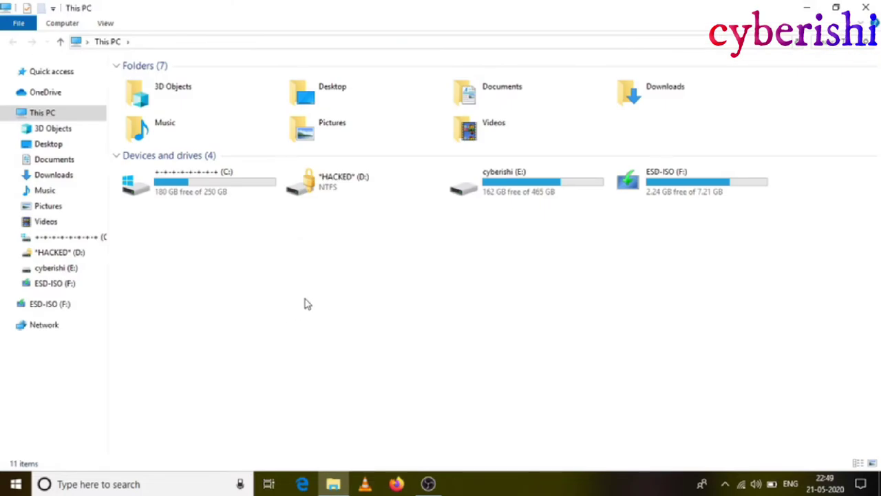
pyautogui.click(687, 191)
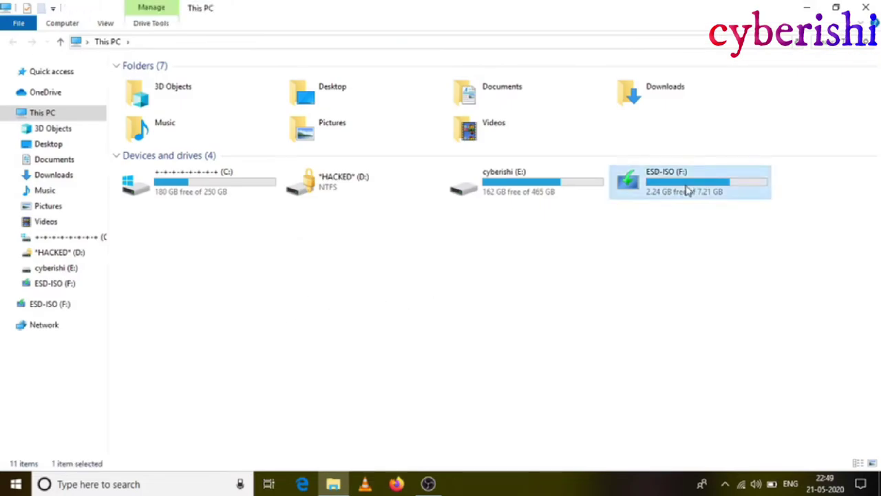
pyautogui.rightClick(381, 275)
pyautogui.click(424, 325)
pyautogui.click(647, 196)
pyautogui.click(866, 9)
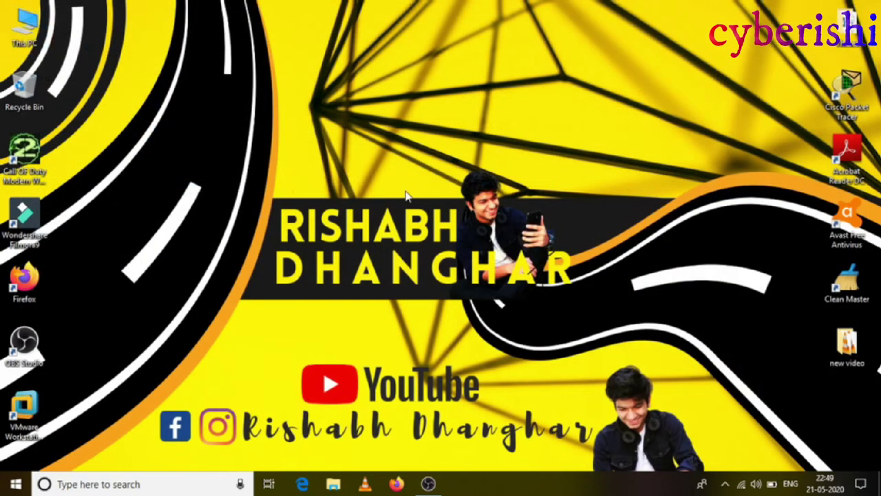
# Launch the Local Group Policy Editor with gpedit.msc, maximize it and widen the policy tree.
pyautogui.press('super+r')
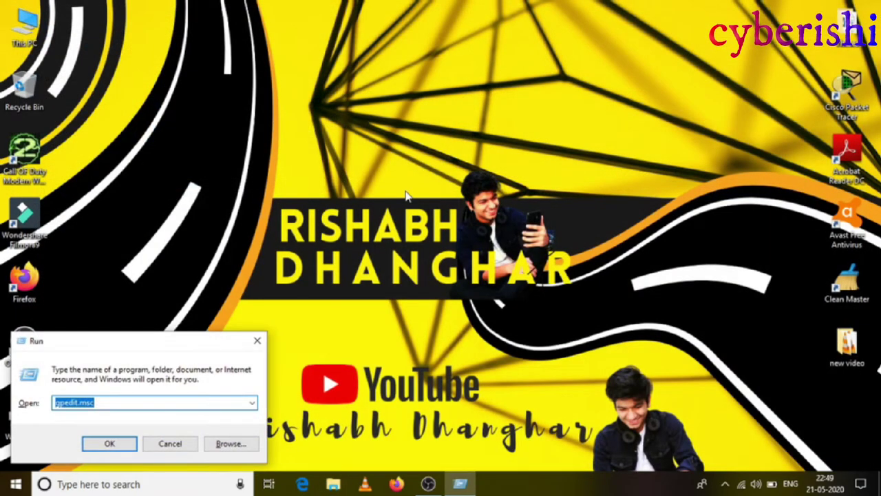
pyautogui.press('Return')
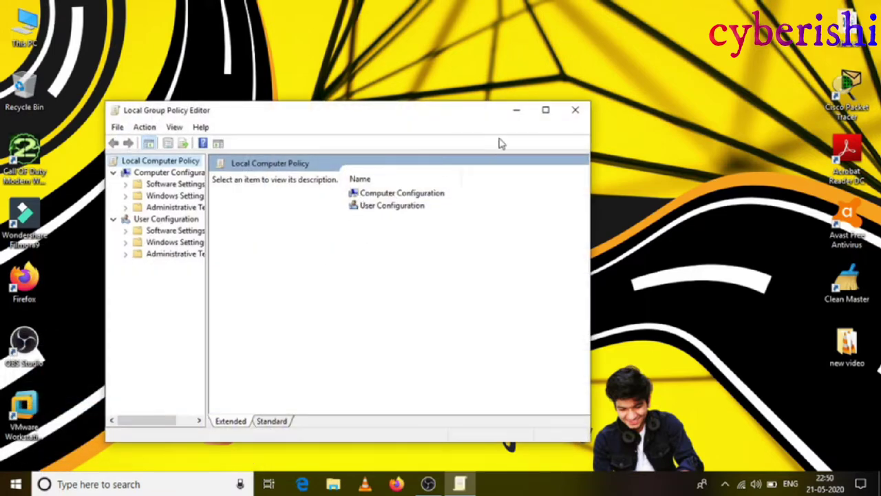
pyautogui.click(546, 110)
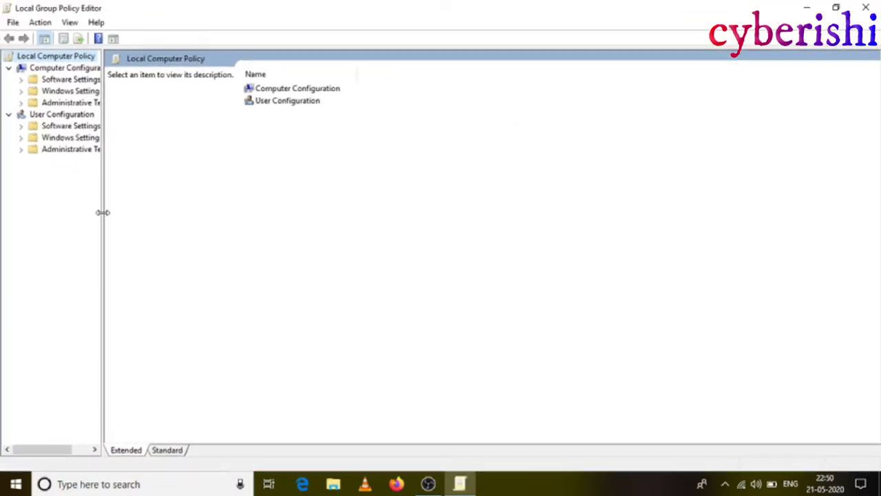
pyautogui.moveTo(103, 213); pyautogui.dragTo(143, 217)
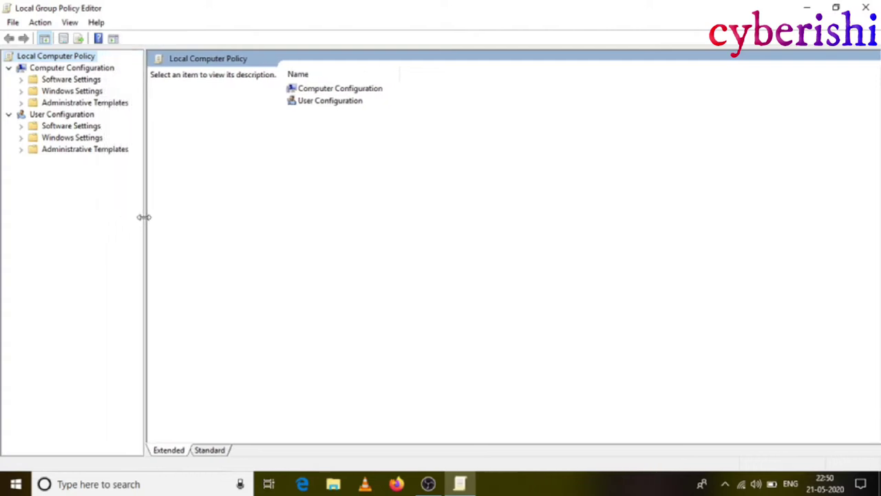
# Open the Removable Storage Access policies in System, within the Administrative Templates of Computer Configuration.
pyautogui.click(67, 103)
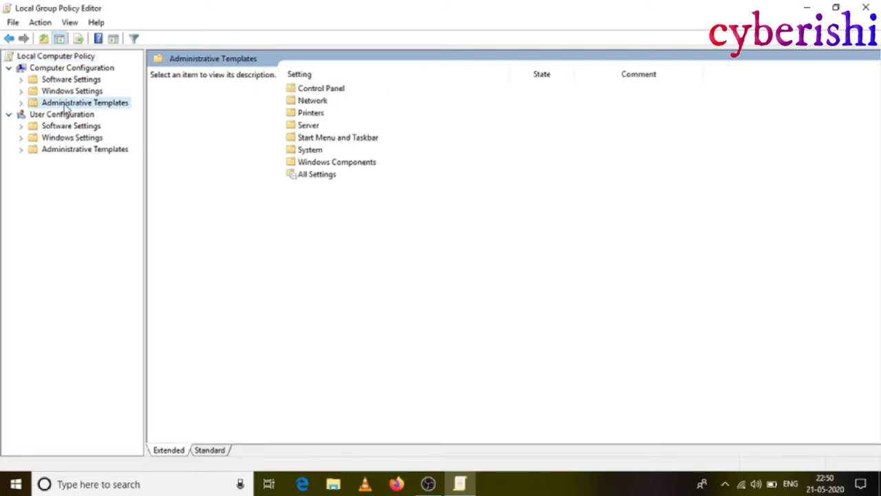
pyautogui.doubleClick(310, 149)
pyautogui.scroll(-2, 344, 183)
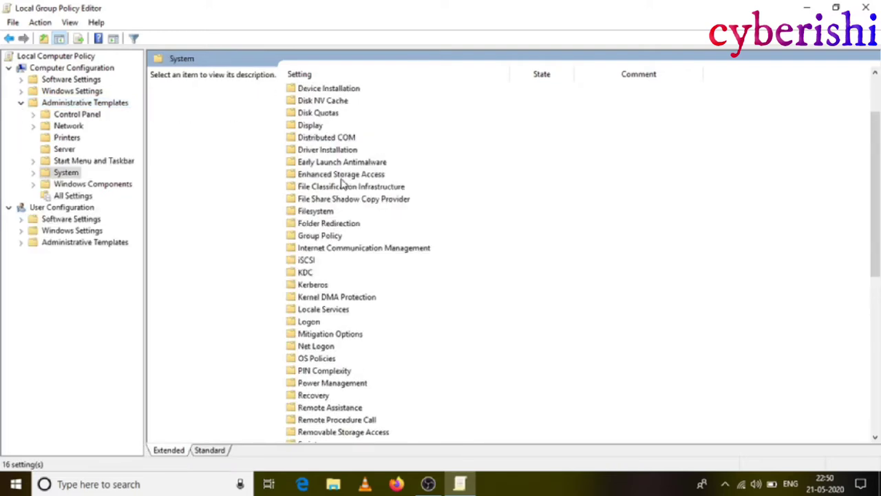
pyautogui.press('r')
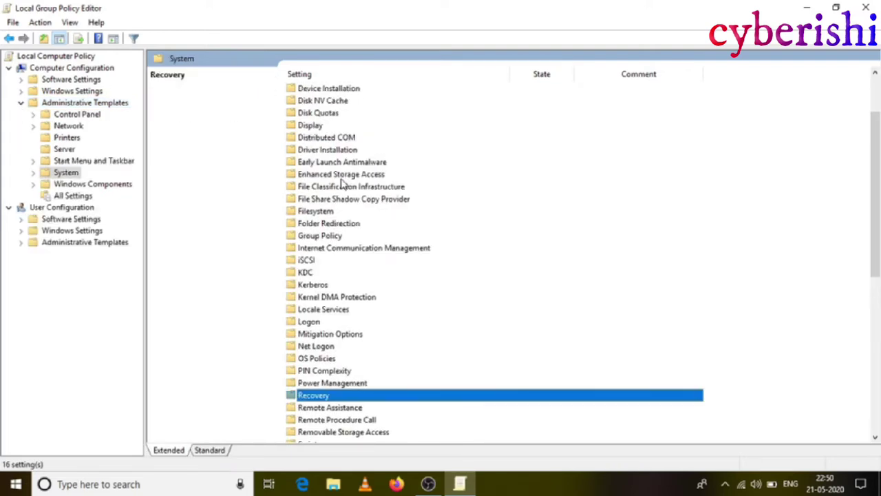
pyautogui.scroll(-2, 342, 183)
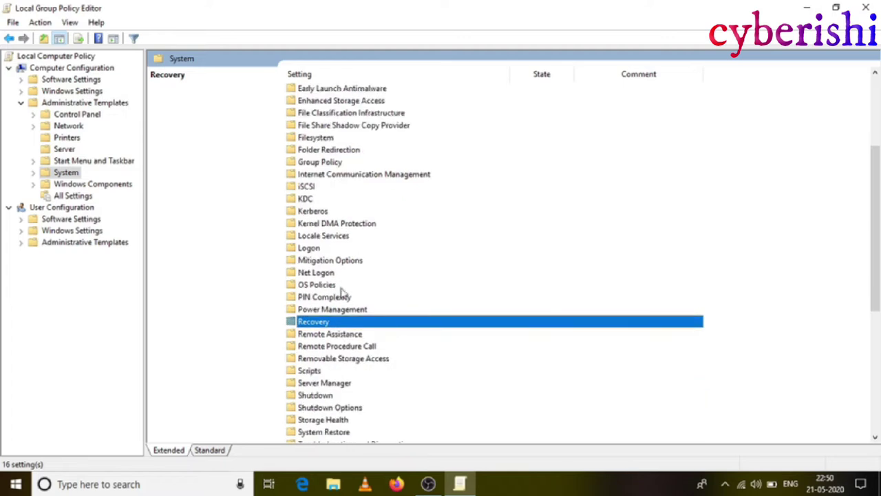
pyautogui.doubleClick(355, 360)
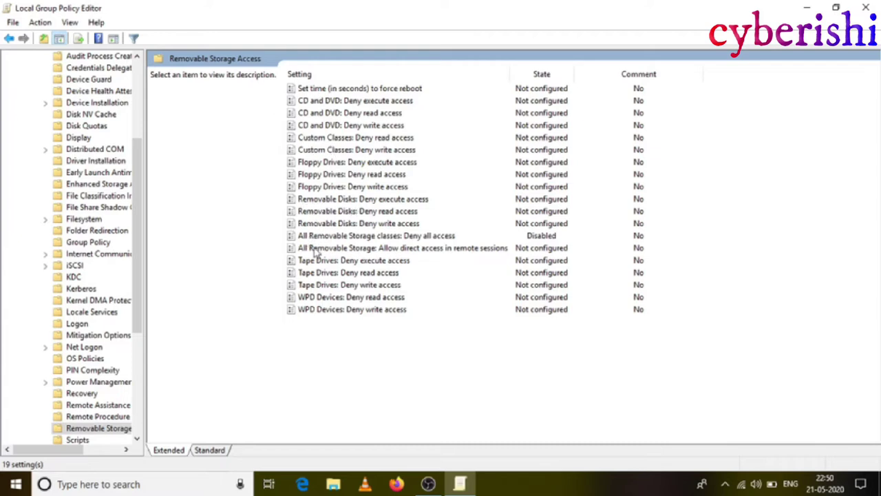
# Set the "All Removable Storage classes: Deny all access" policy to Enabled and minimize the policy editor.
pyautogui.click(392, 237)
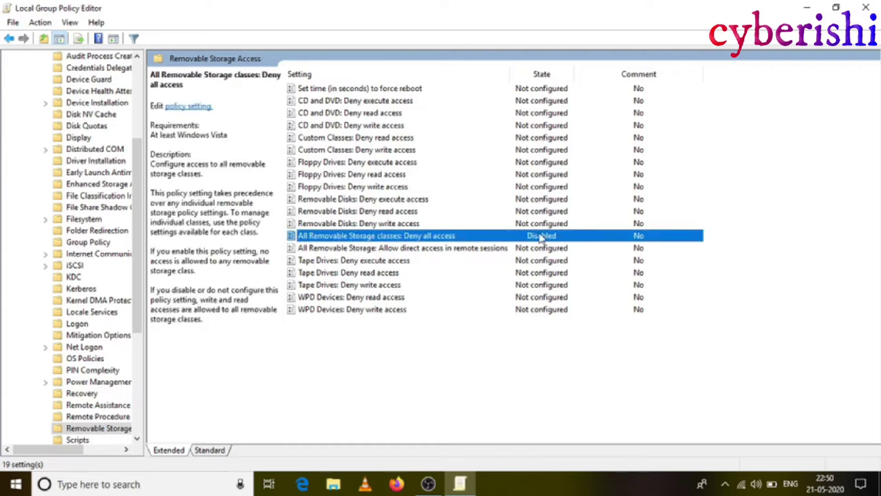
pyautogui.doubleClick(436, 236)
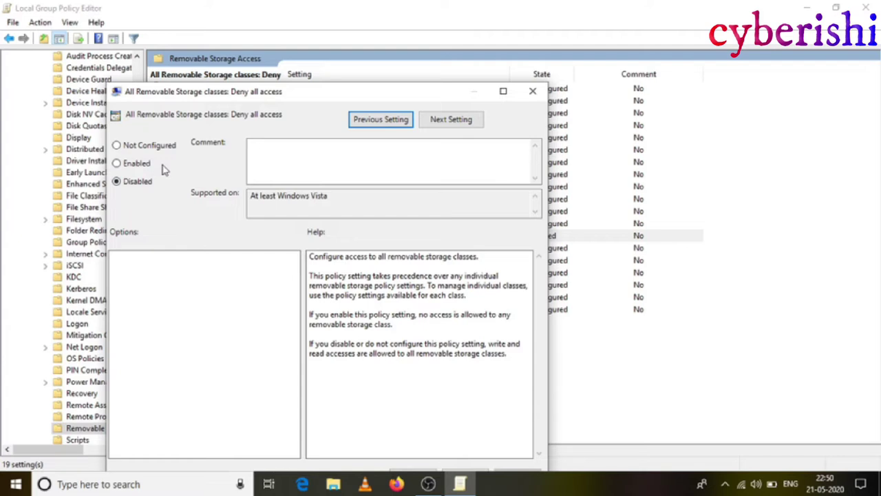
pyautogui.moveTo(308, 94); pyautogui.dragTo(323, 91)
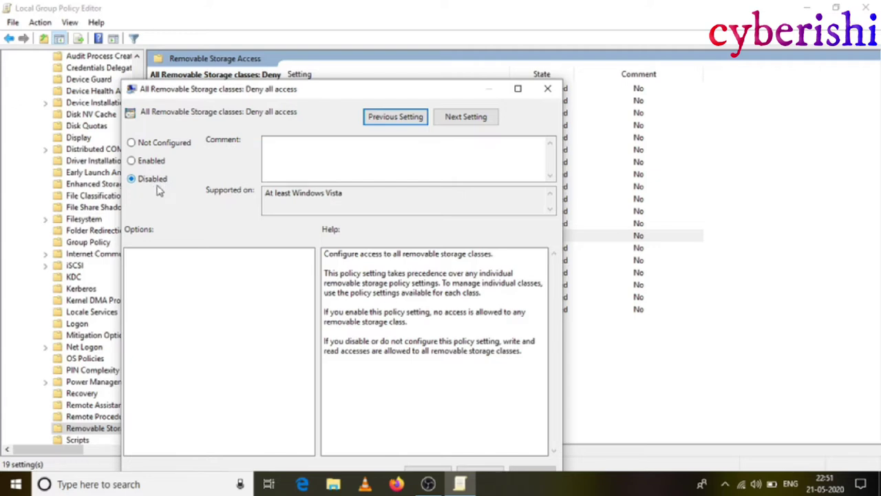
pyautogui.click(141, 162)
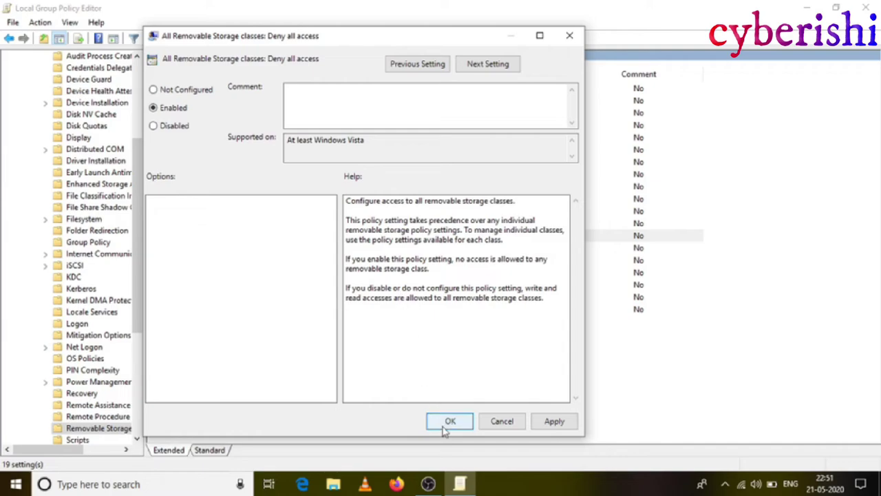
pyautogui.click(449, 421)
pyautogui.click(806, 8)
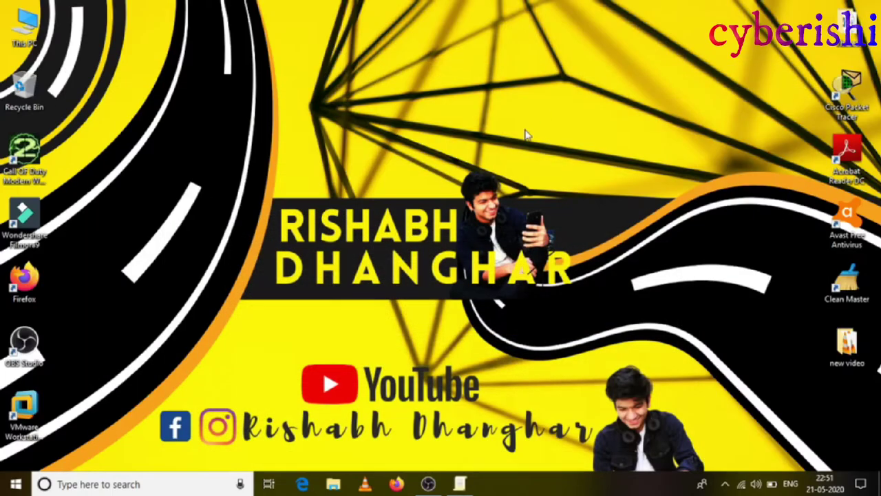
# Run gpupdate to apply the enabled removable storage policy.
pyautogui.press('super+r')
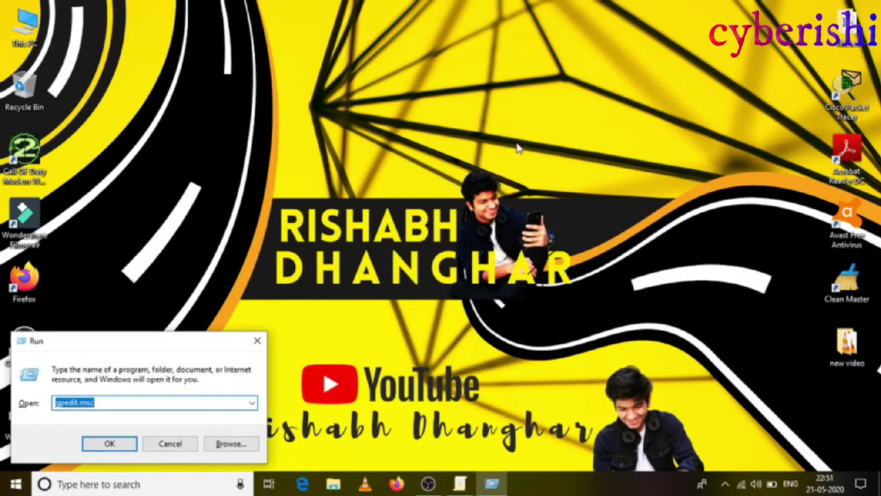
pyautogui.press('Down')
pyautogui.press('Return')
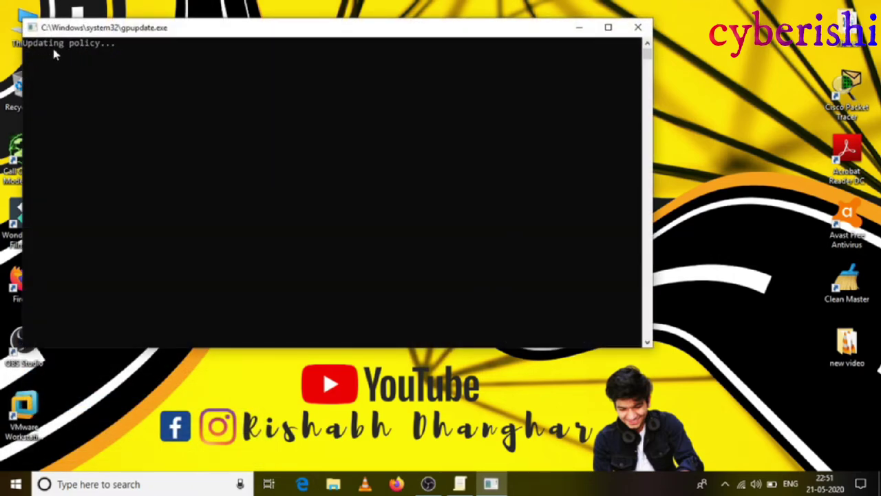
pyautogui.moveTo(281, 32); pyautogui.dragTo(307, 38)
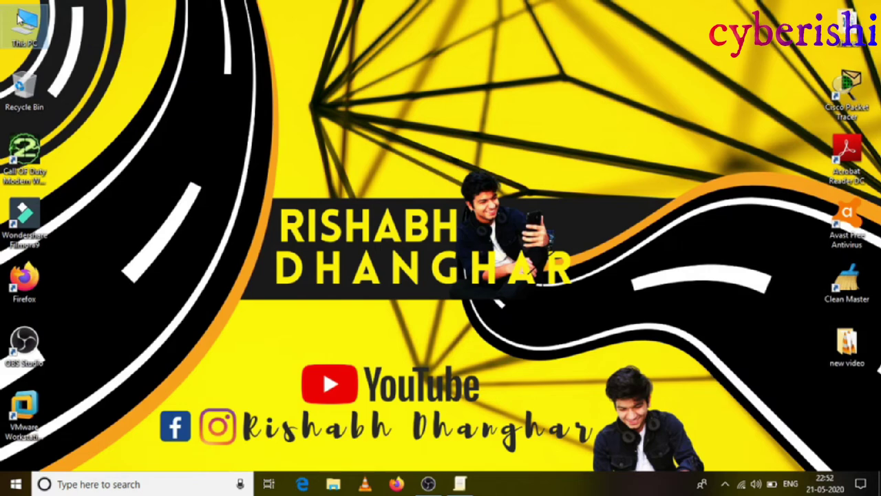
# Open This PC, refresh the drives and try to open Removable Disk (F:) to test the access block.
pyautogui.doubleClick(19, 18)
pyautogui.rightClick(436, 258)
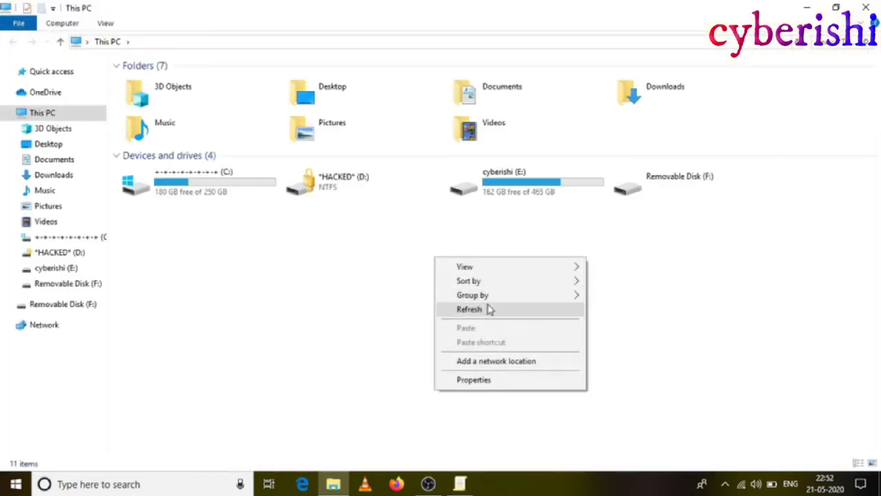
pyautogui.click(488, 309)
pyautogui.doubleClick(653, 194)
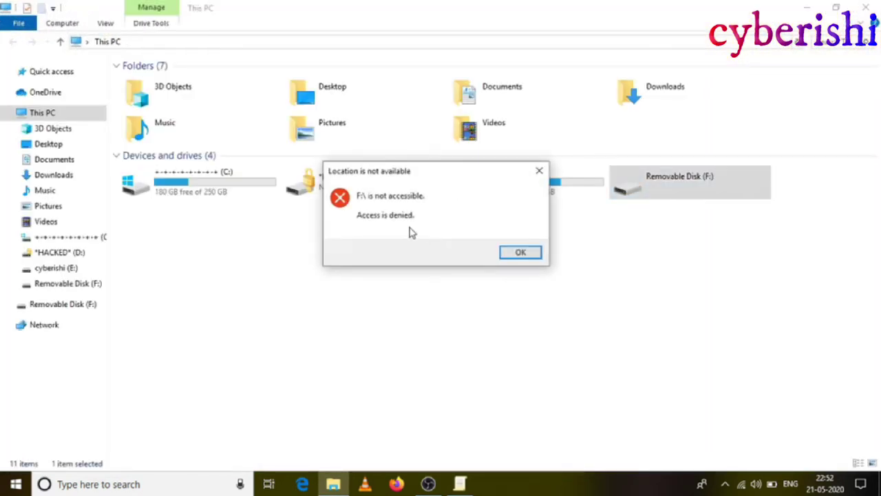
pyautogui.click(518, 254)
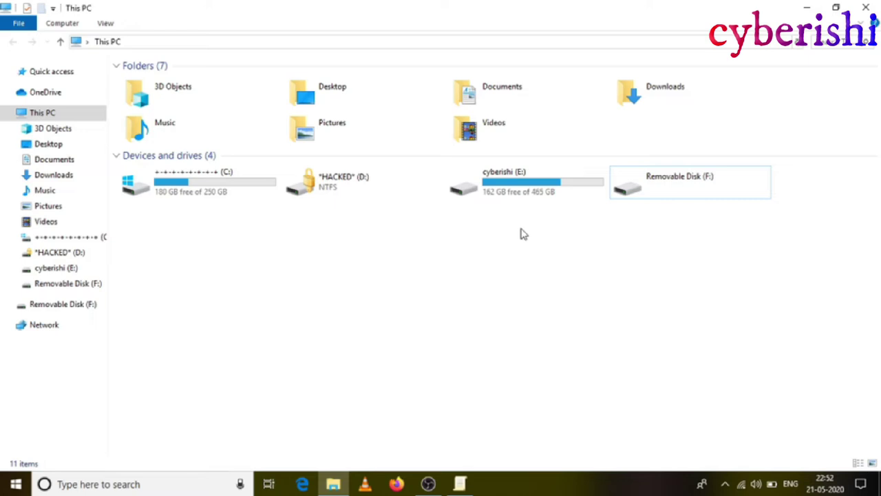
# Return to the policy editor and set "All Removable Storage classes: Deny all access" to Disabled.
pyautogui.click(460, 484)
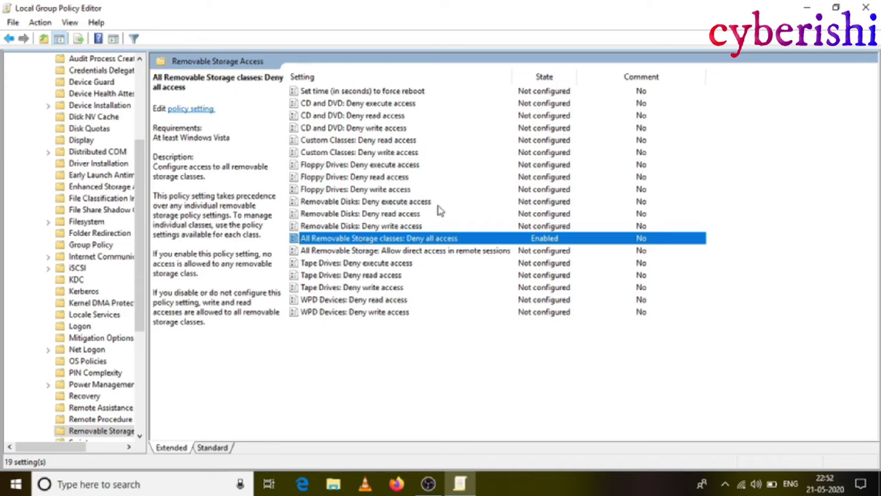
pyautogui.doubleClick(429, 239)
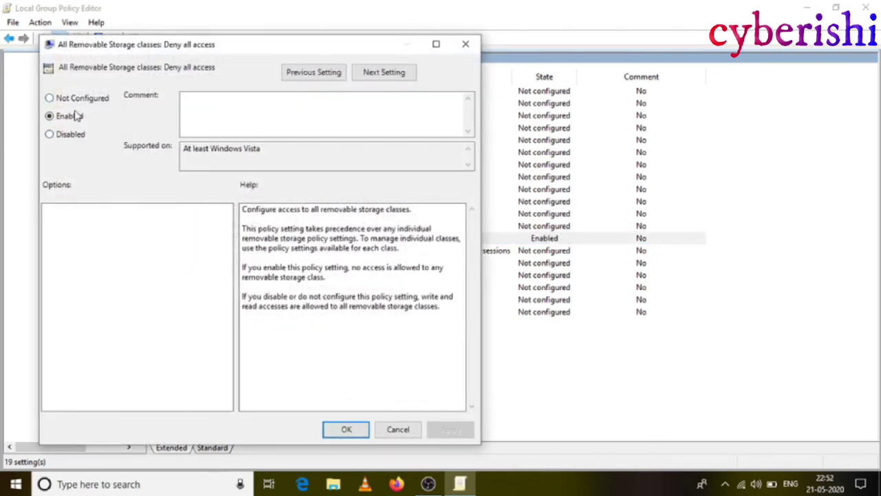
pyautogui.click(70, 135)
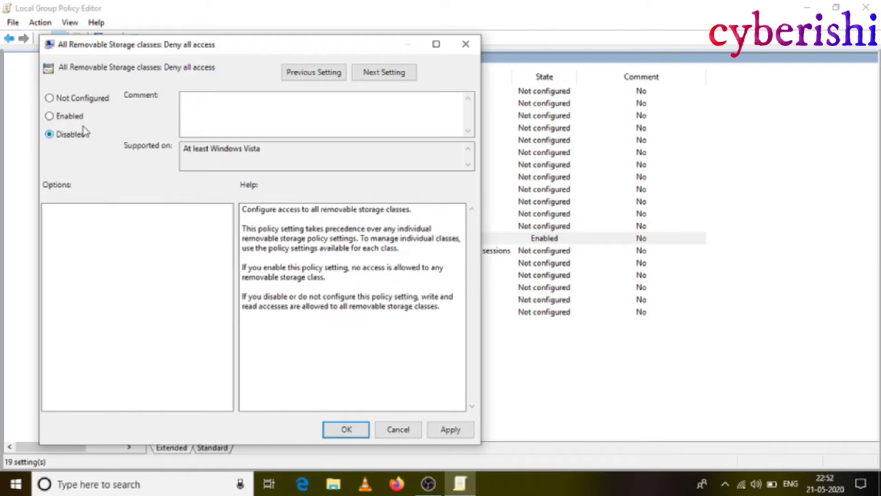
pyautogui.click(345, 432)
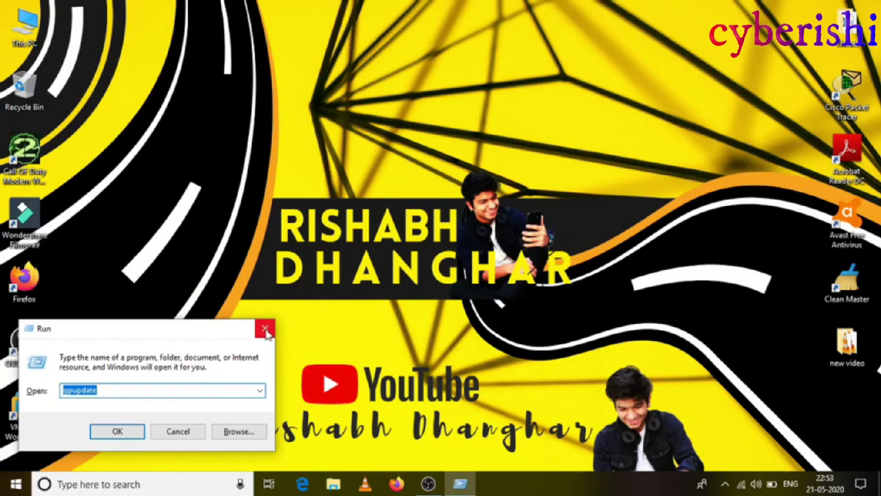
# Run gpupdate again to apply the disabled policy and close its console window.
pyautogui.click(265, 330)
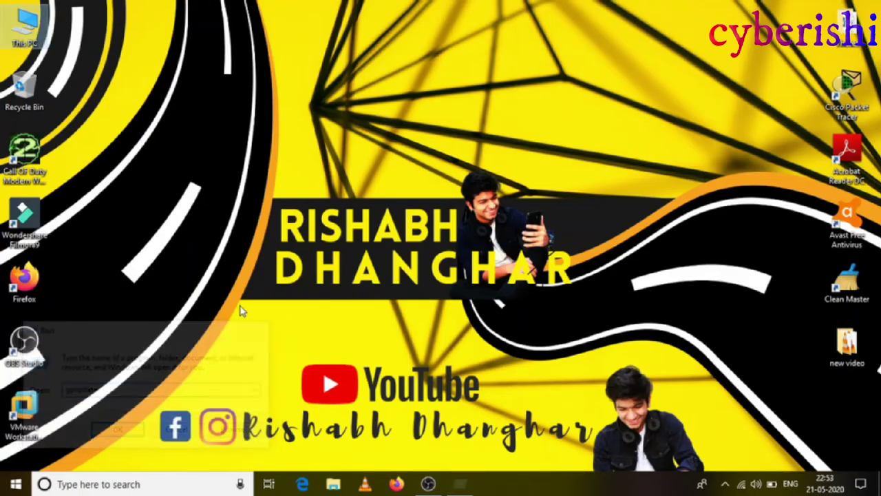
pyautogui.press('super+r')
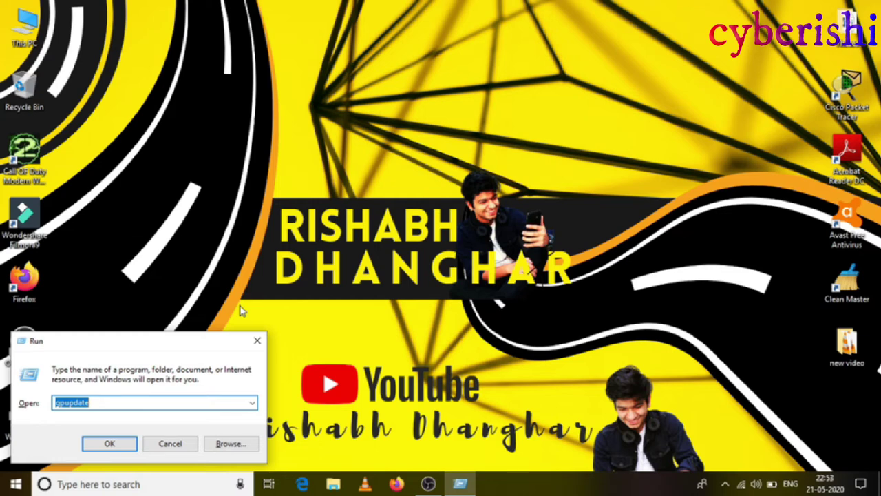
pyautogui.press('Return')
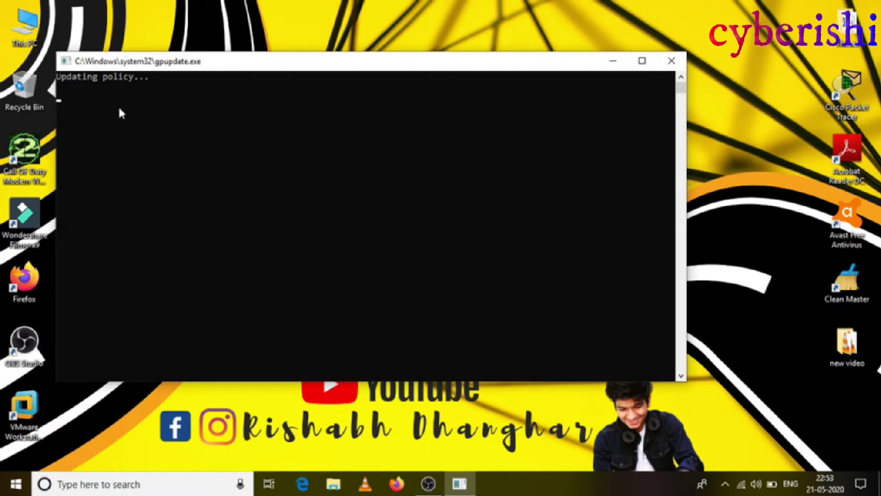
pyautogui.click(672, 60)
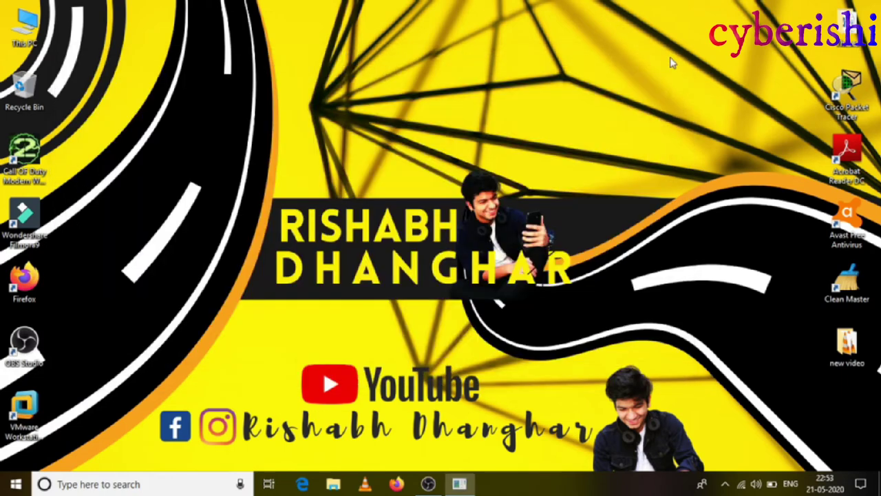
# Open This PC, refresh the drives and open the ESD-ISO (F:) drive to test that access is restored.
pyautogui.doubleClick(24, 24)
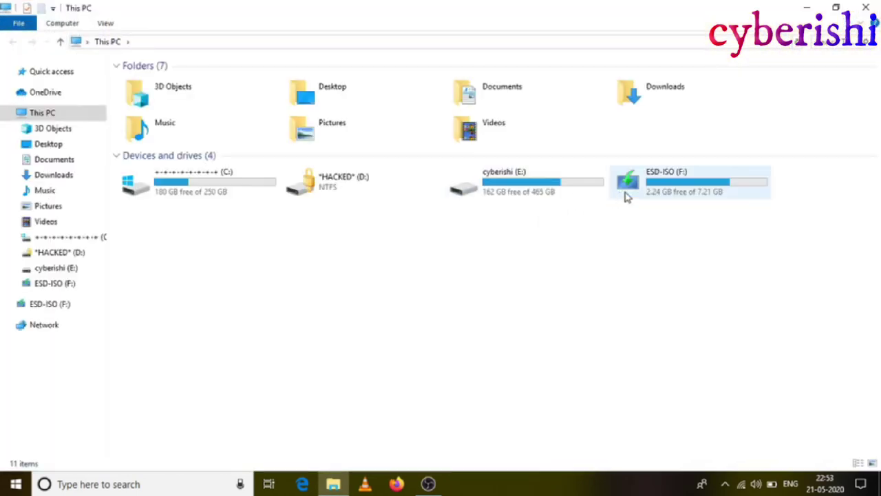
pyautogui.click(642, 192)
pyautogui.rightClick(384, 262)
pyautogui.click(419, 313)
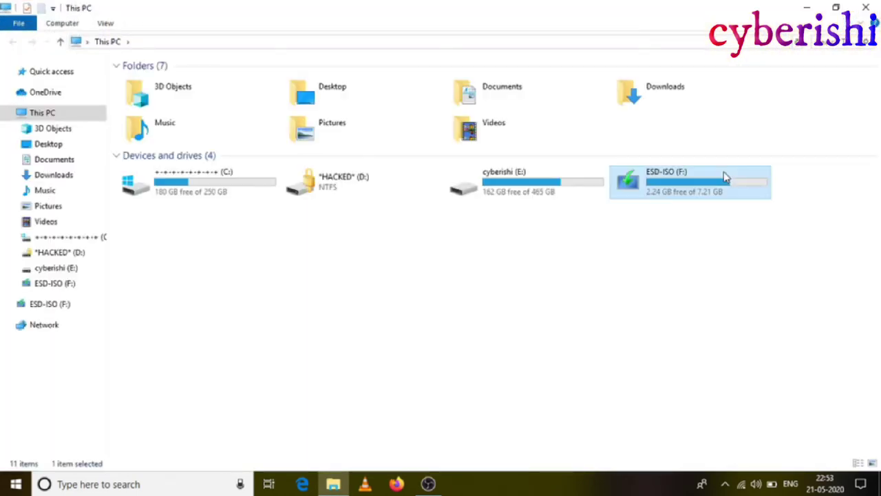
pyautogui.doubleClick(682, 198)
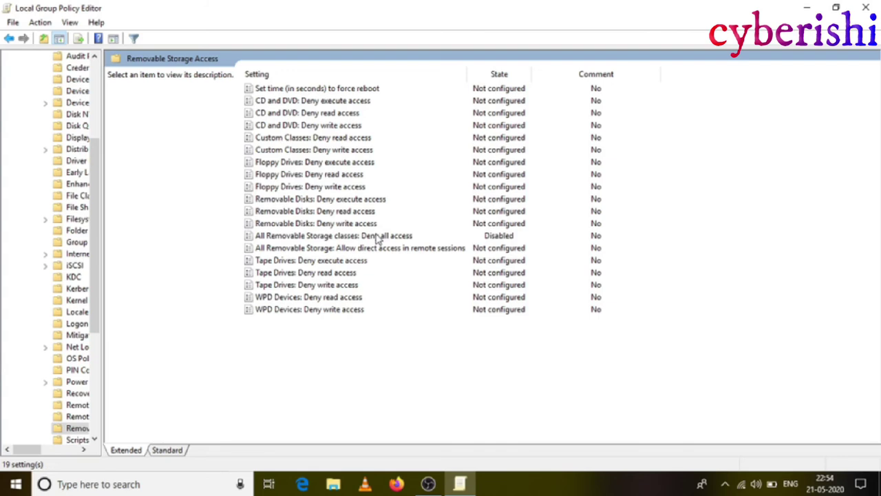
# Examine the Removable Disks policies for denying write, read and execute access, including the full settings of "Removable Disks: Deny write access".
pyautogui.click(377, 237)
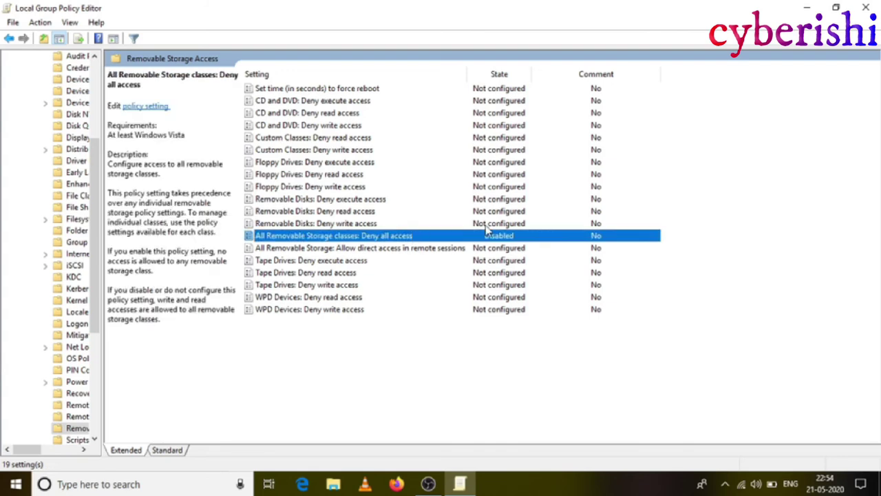
pyautogui.click(347, 225)
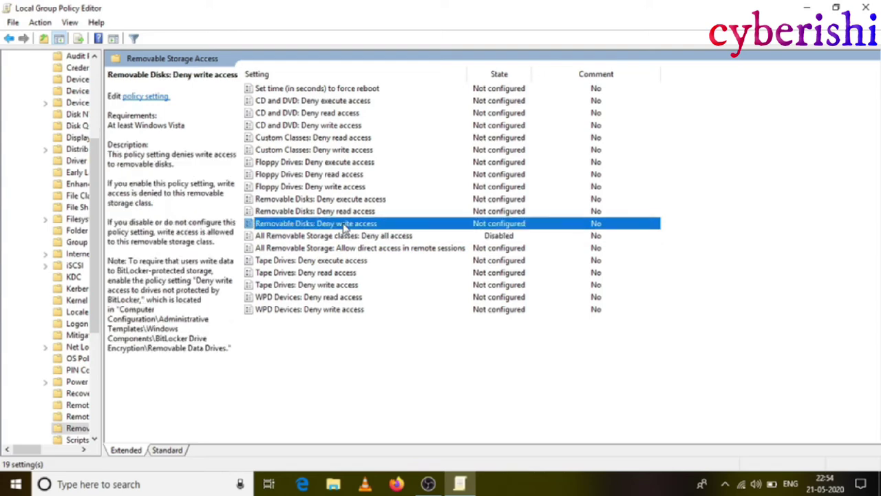
pyautogui.doubleClick(332, 227)
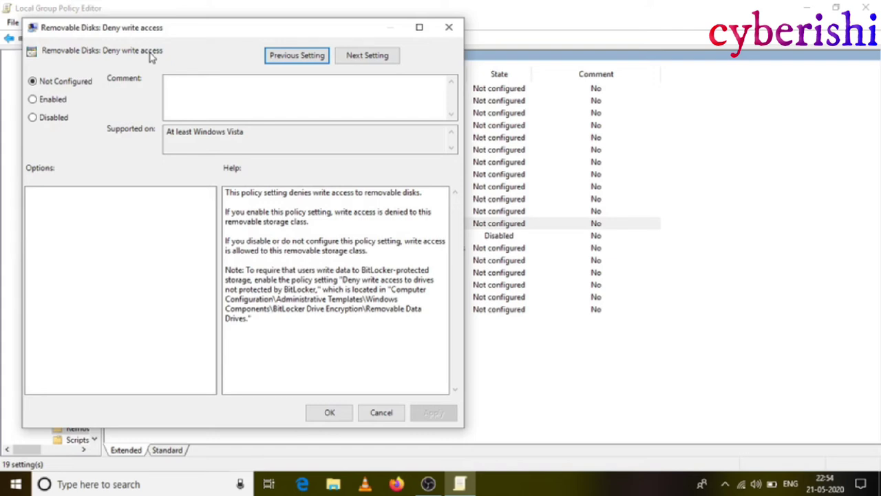
pyautogui.click(449, 27)
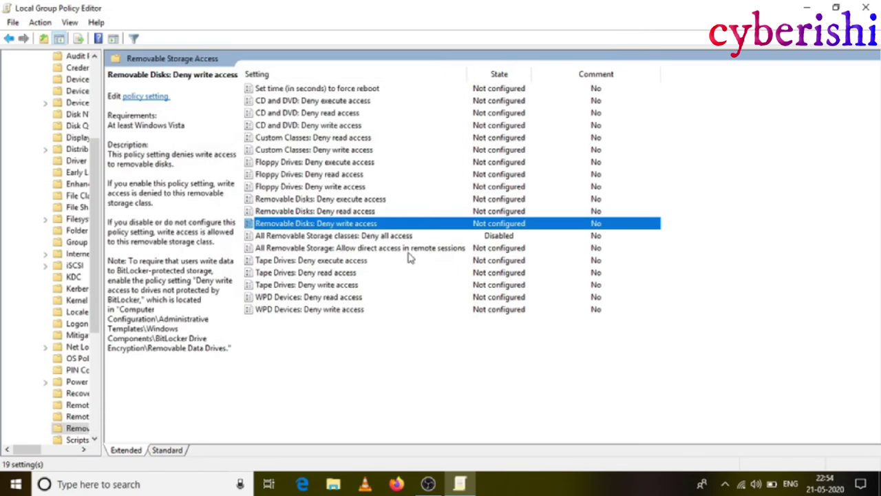
pyautogui.click(354, 214)
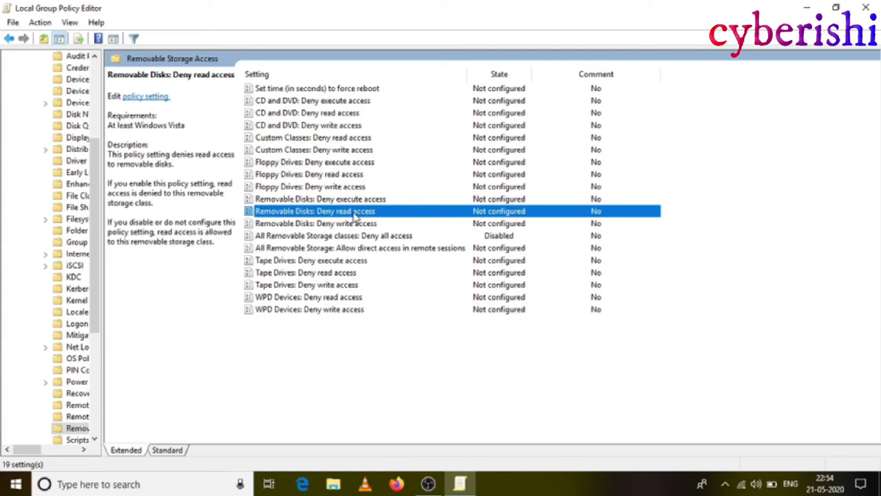
pyautogui.click(355, 201)
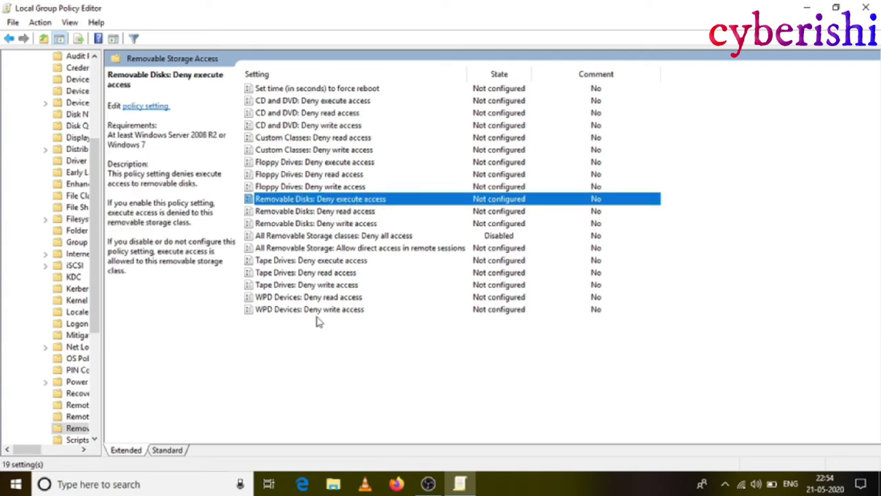
pyautogui.rightClick(289, 164)
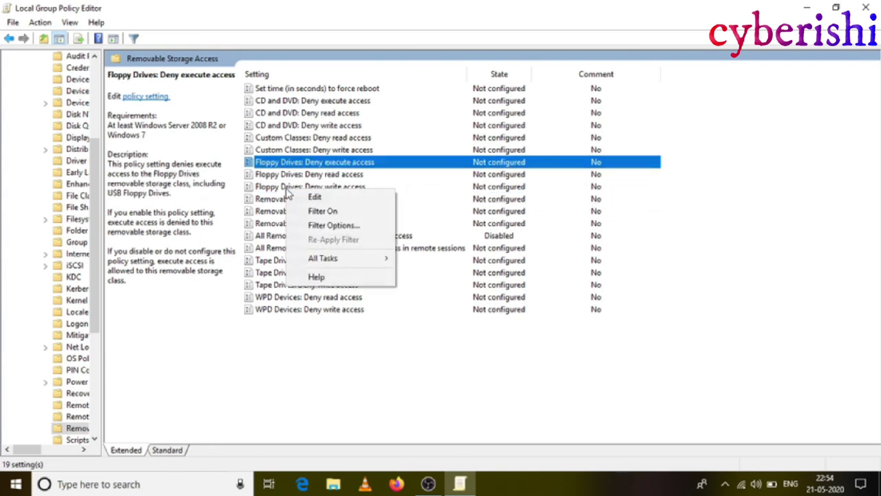
pyautogui.click(311, 337)
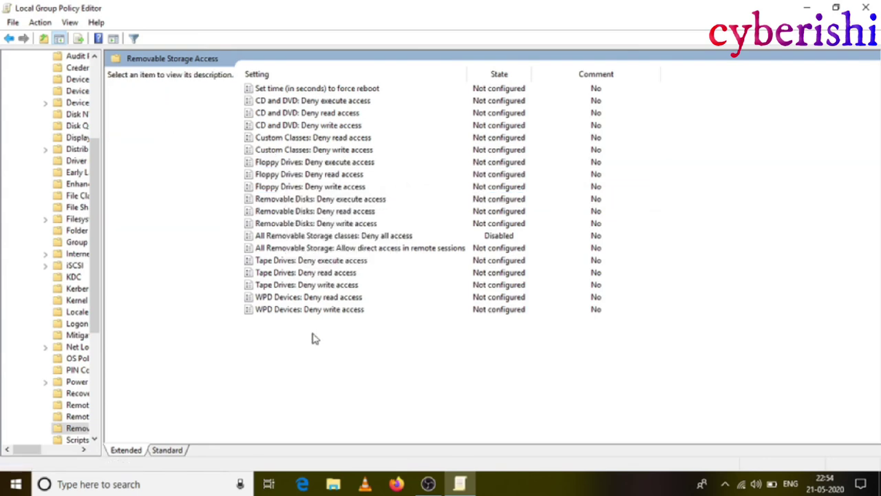